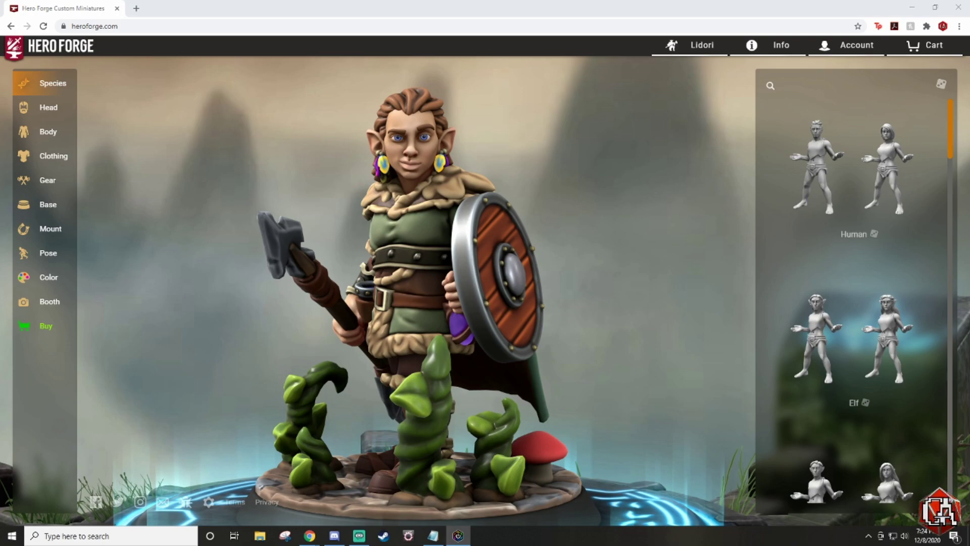
key(alt+Tab)
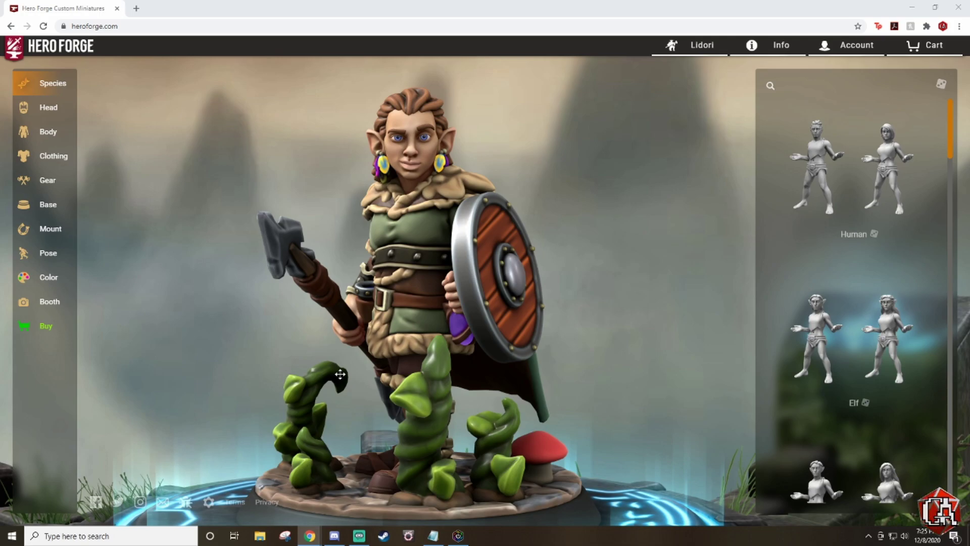
drag(354, 376, 435, 380)
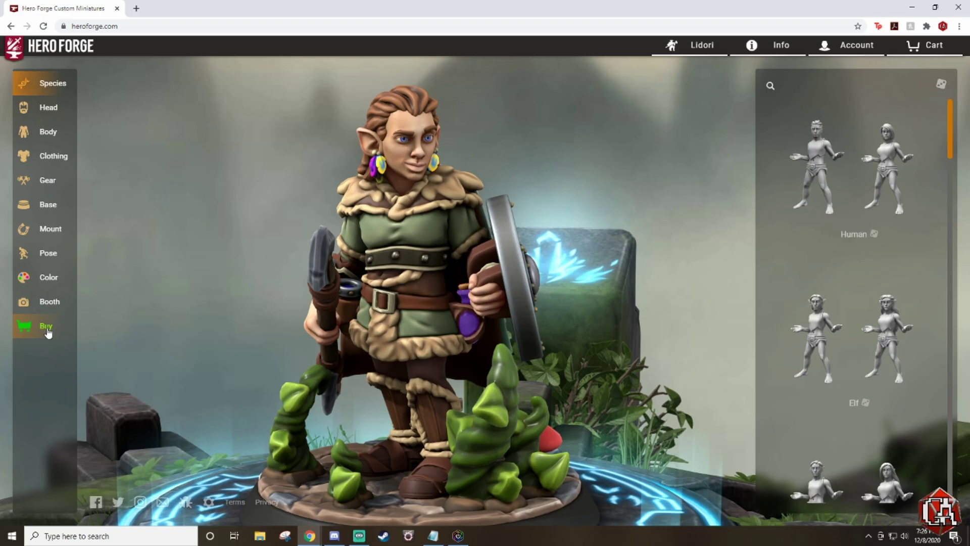
drag(586, 145, 570, 317)
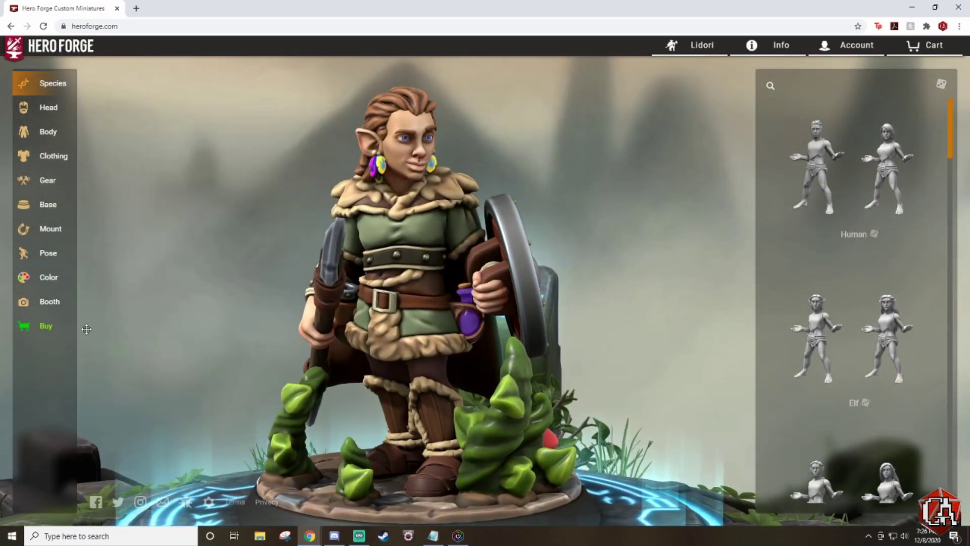
Step: Add the character's 3D Tabletop Download (Compatible with Tabletop Simulator) to the cart and open the cart
click(42, 329)
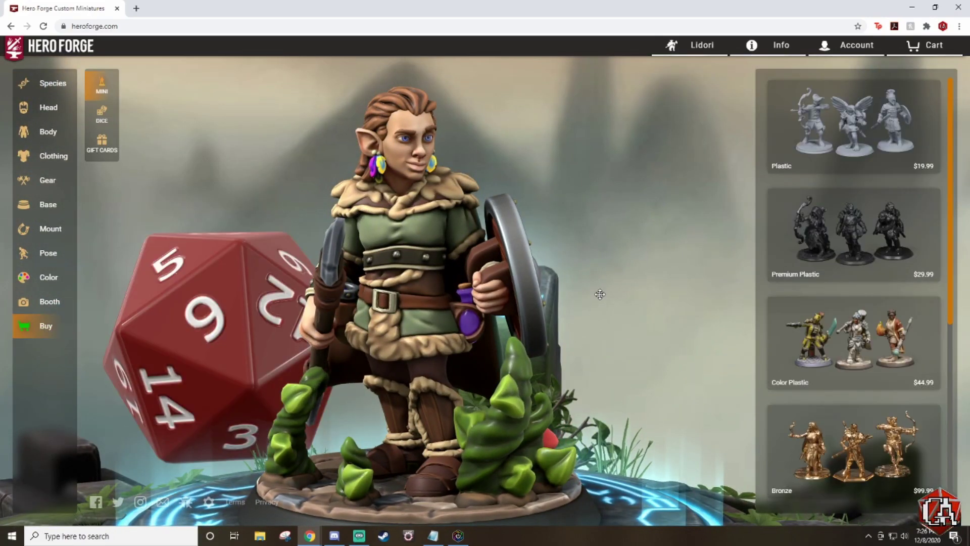
mouse_move(885, 284)
scroll(884, 285, down, 6)
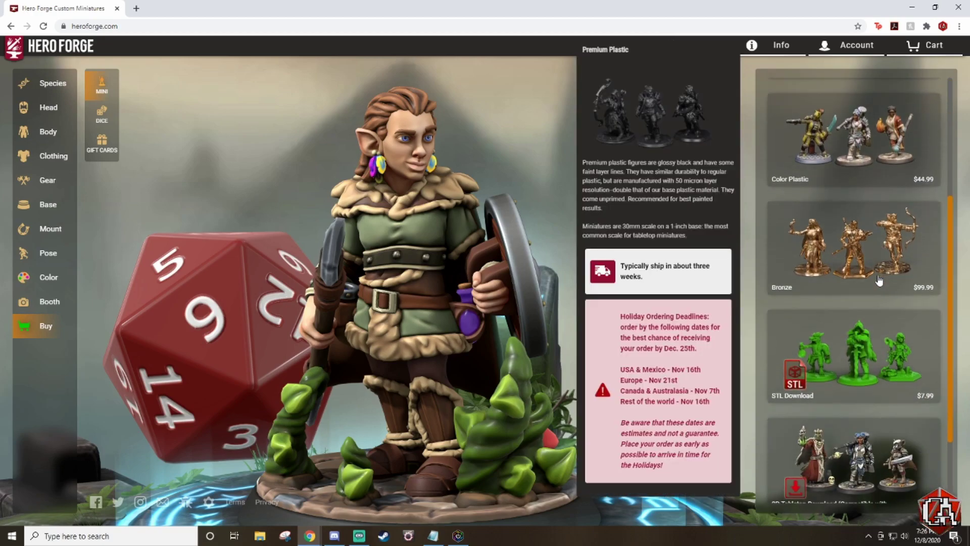
mouse_move(829, 289)
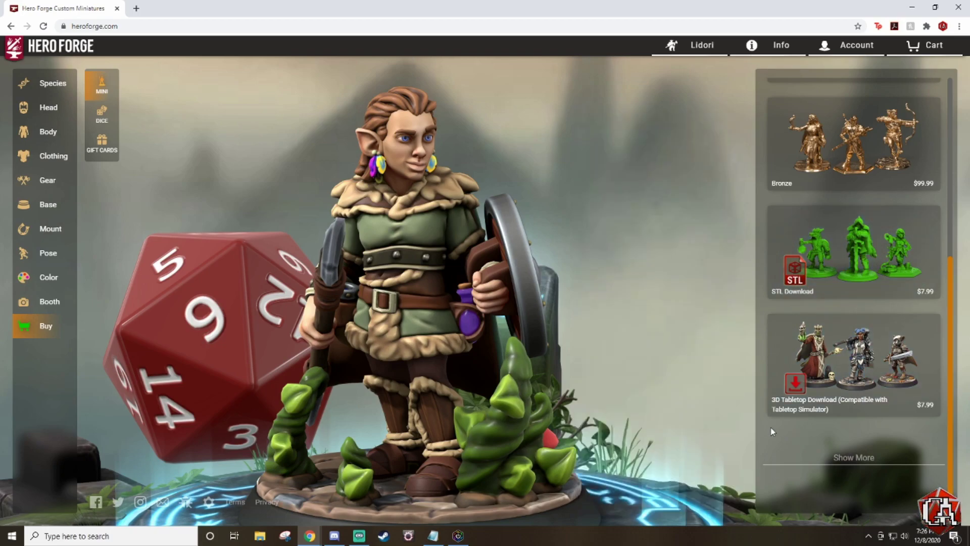
mouse_move(840, 414)
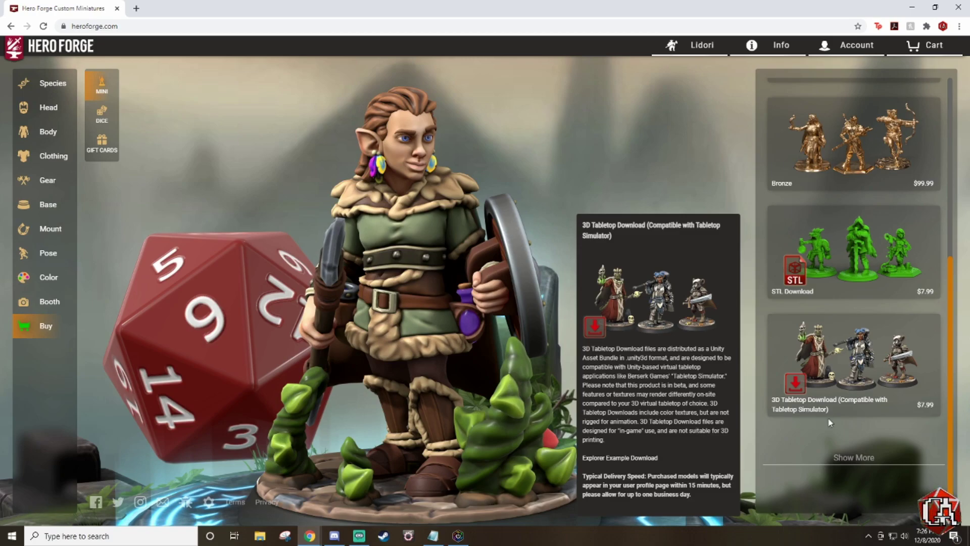
click(868, 348)
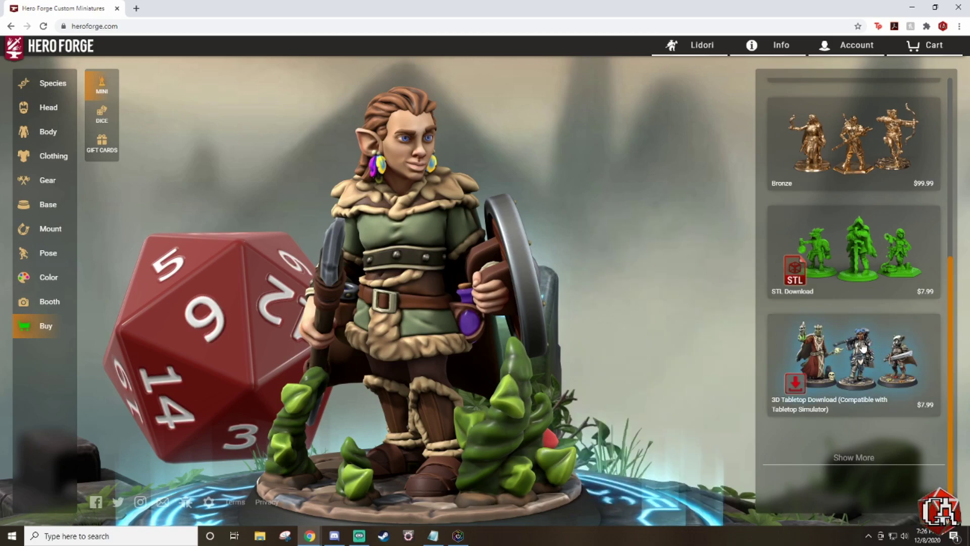
click(857, 490)
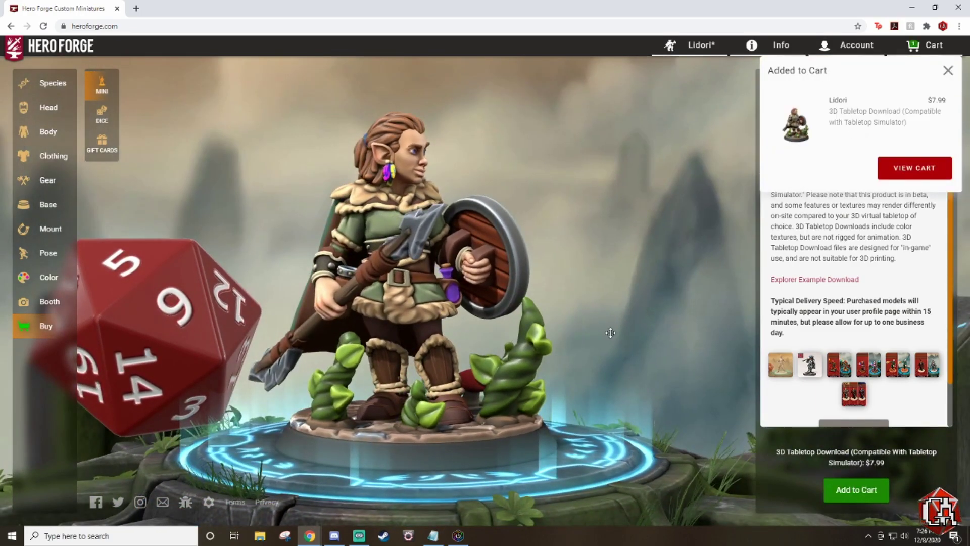
click(911, 175)
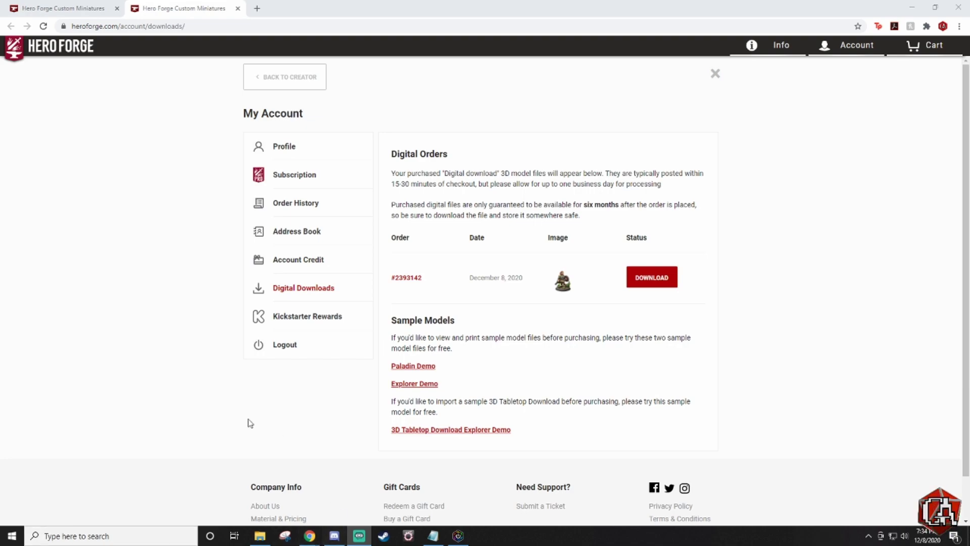
Step: Download the purchased digital model and extract Lidori.unity3d from its zip archive to the desktop
click(667, 281)
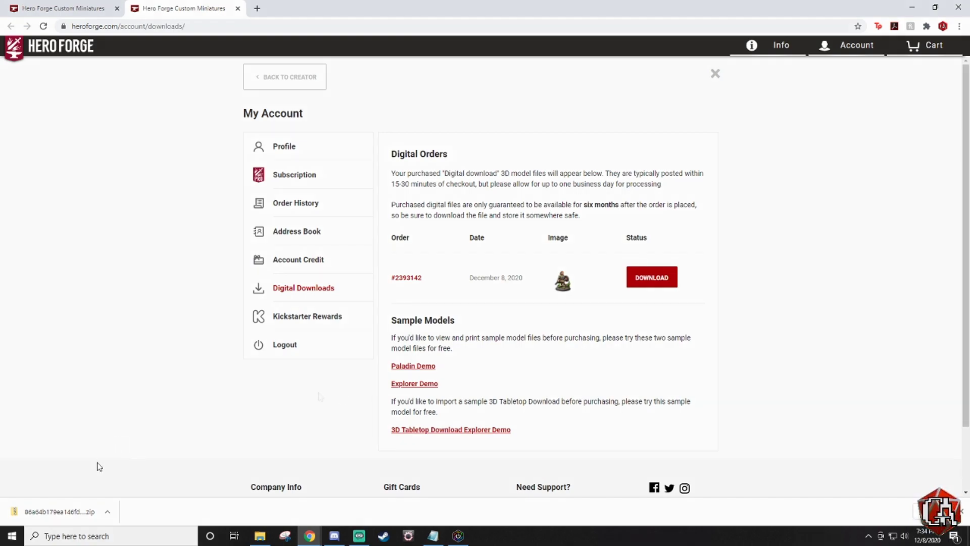
click(57, 513)
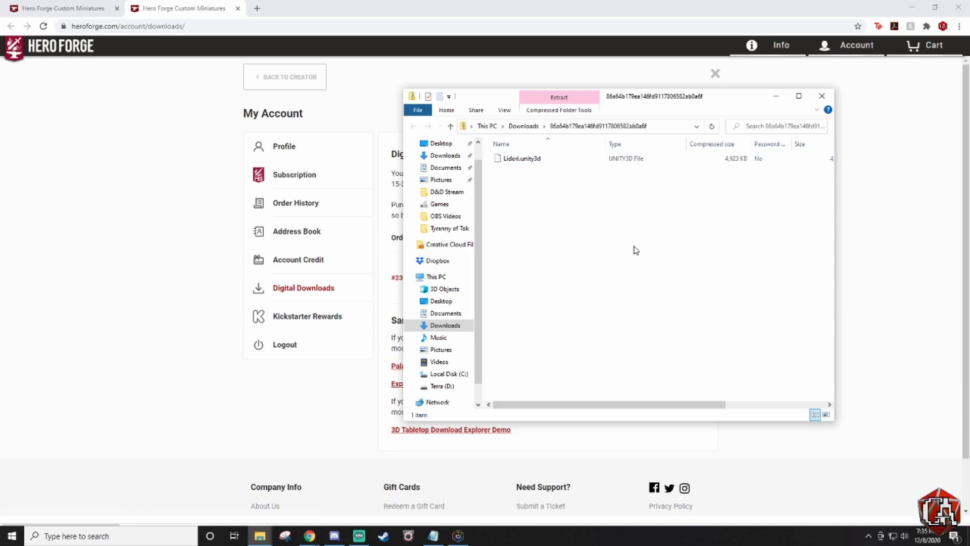
click(914, 8)
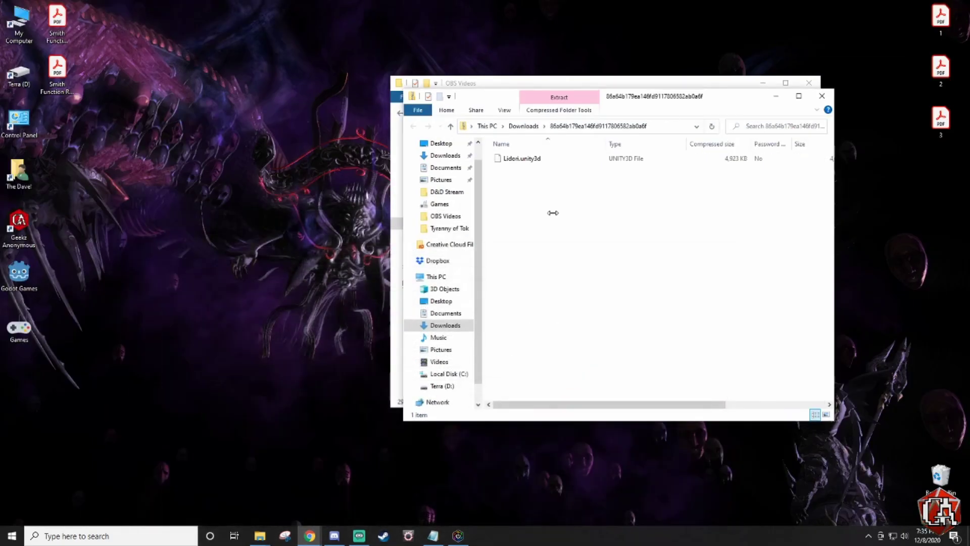
click(526, 159)
drag(526, 160, 256, 277)
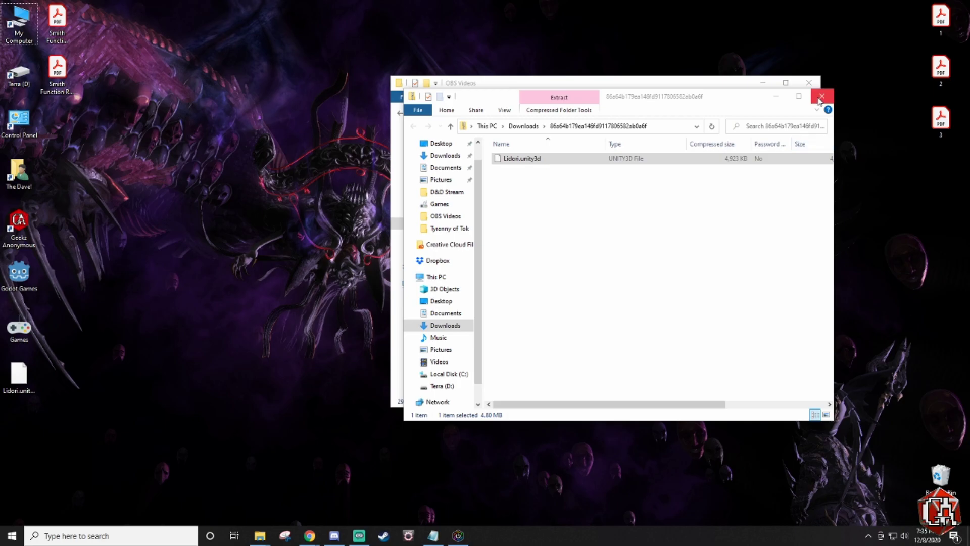
Step: Switch to Tabletop Simulator by launching it through Steam
click(869, 535)
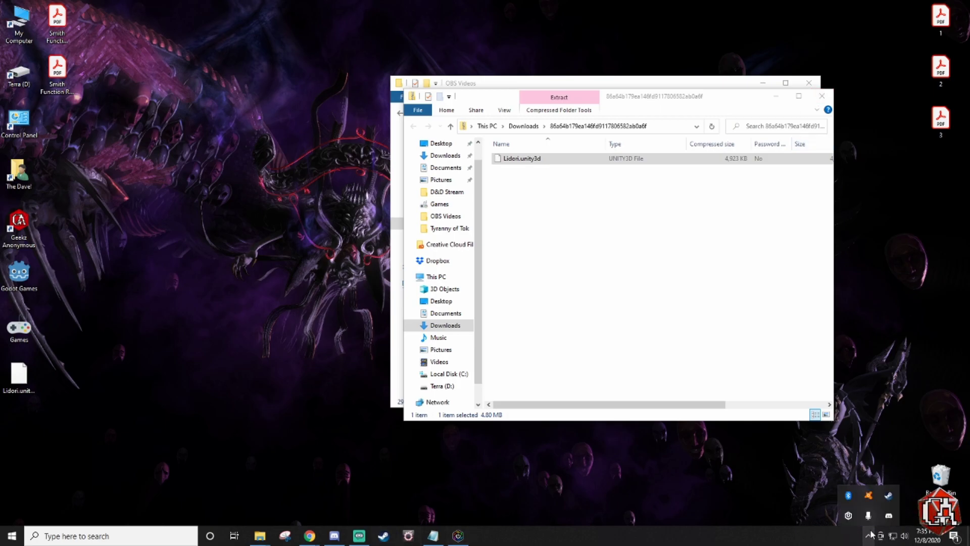
right_click(889, 497)
click(928, 378)
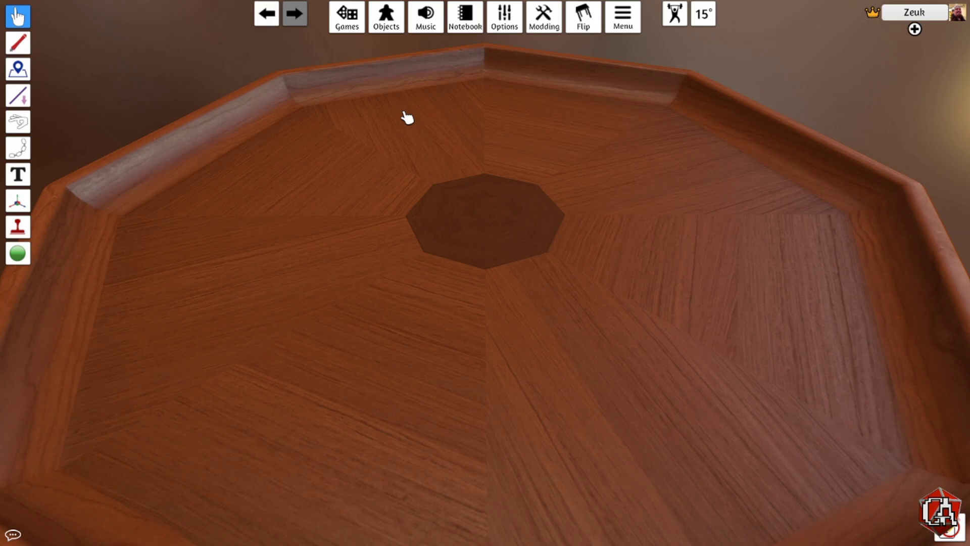
Step: Place a custom AssetBundle component near the centre of the table
click(386, 18)
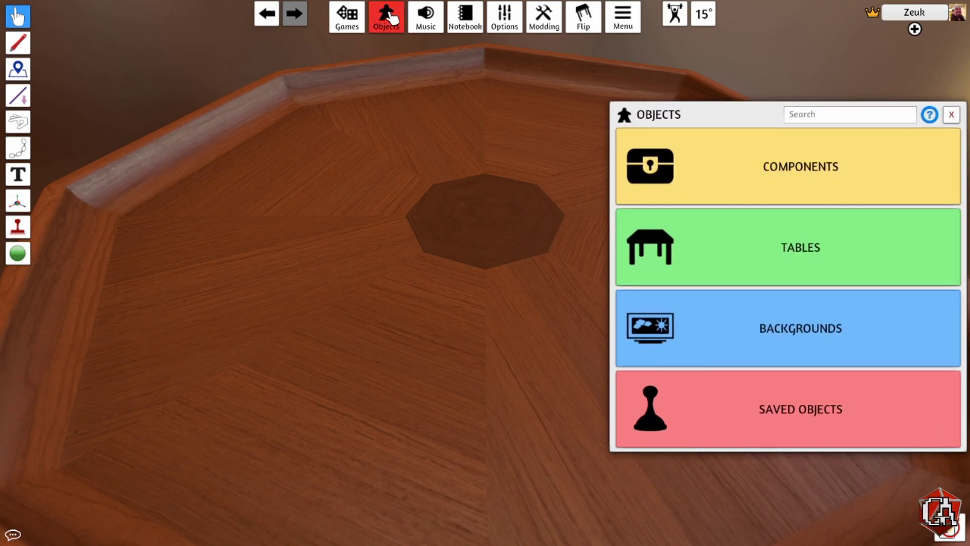
click(837, 169)
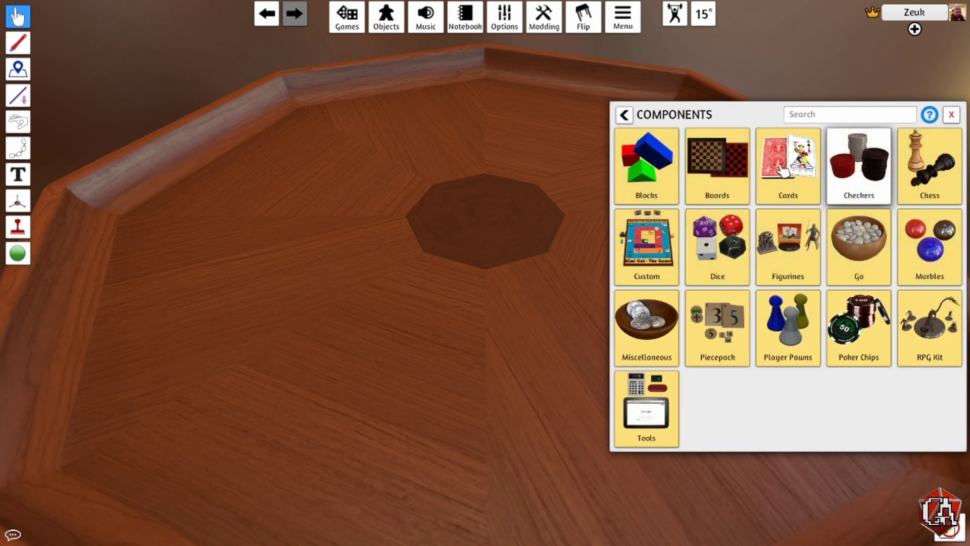
click(648, 248)
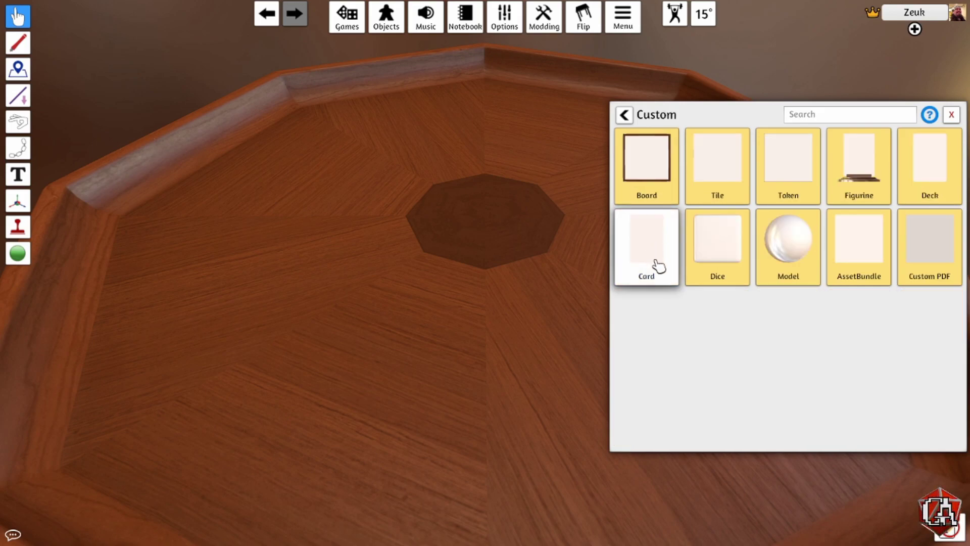
click(865, 235)
drag(866, 236, 483, 265)
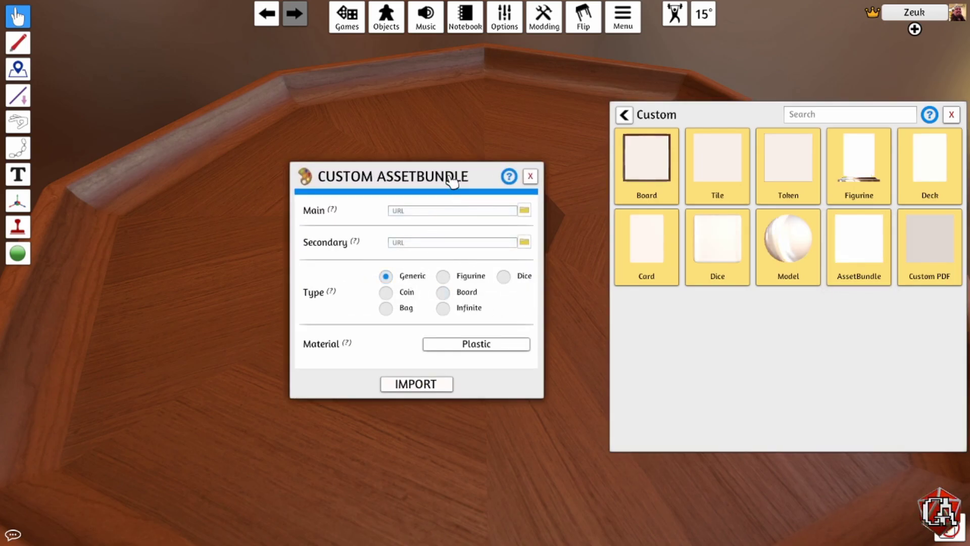
Step: Upload Lidori.unity3d from the desktop to the Steam Cloud root folder as the AssetBundle's main file, named Lidori
drag(450, 177, 472, 171)
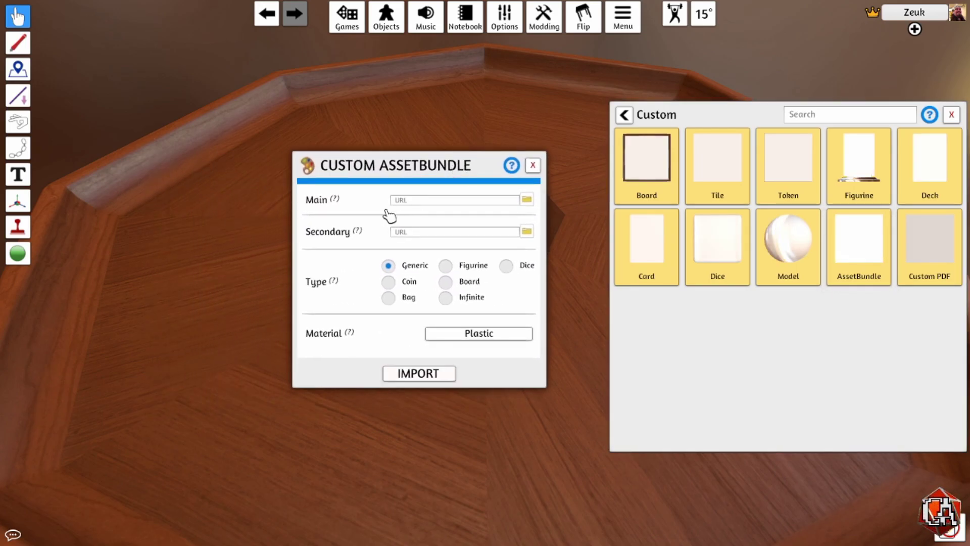
click(534, 199)
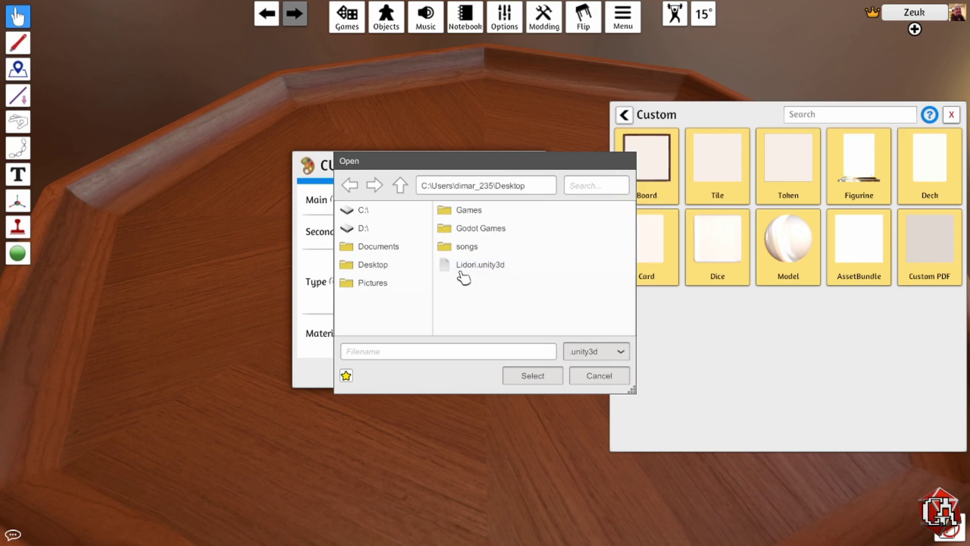
click(507, 270)
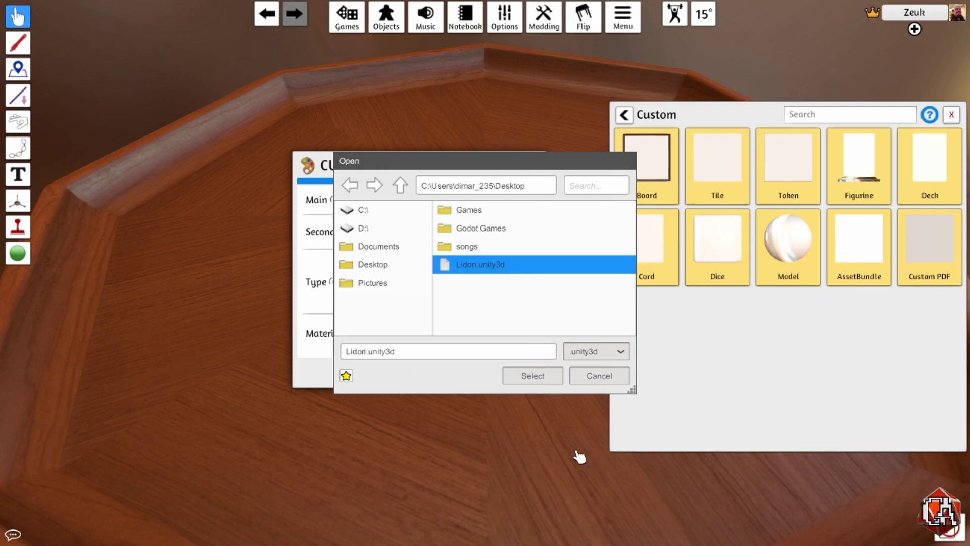
click(536, 379)
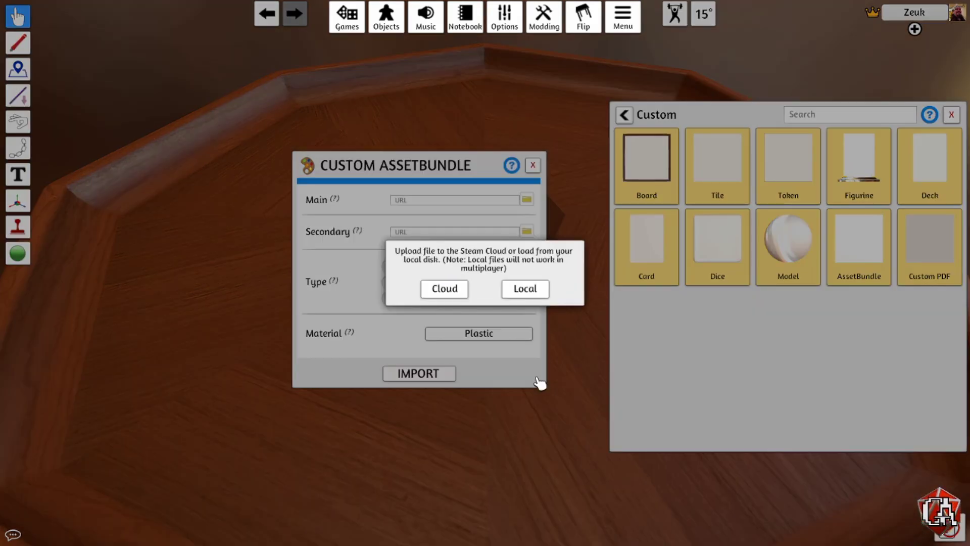
click(450, 292)
click(527, 266)
click(524, 277)
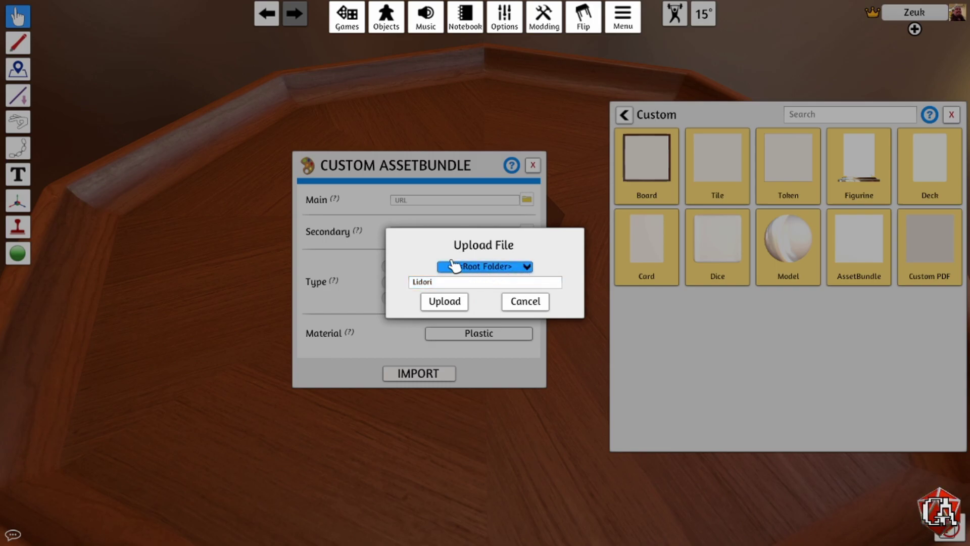
click(445, 302)
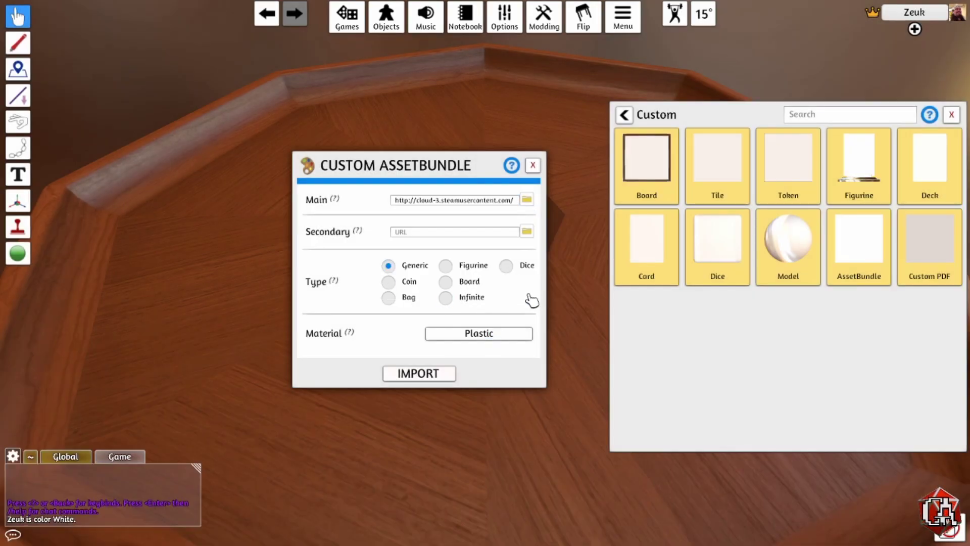
Step: Set the AssetBundle's type to Figurine and import it onto the table
mouse_move(339, 340)
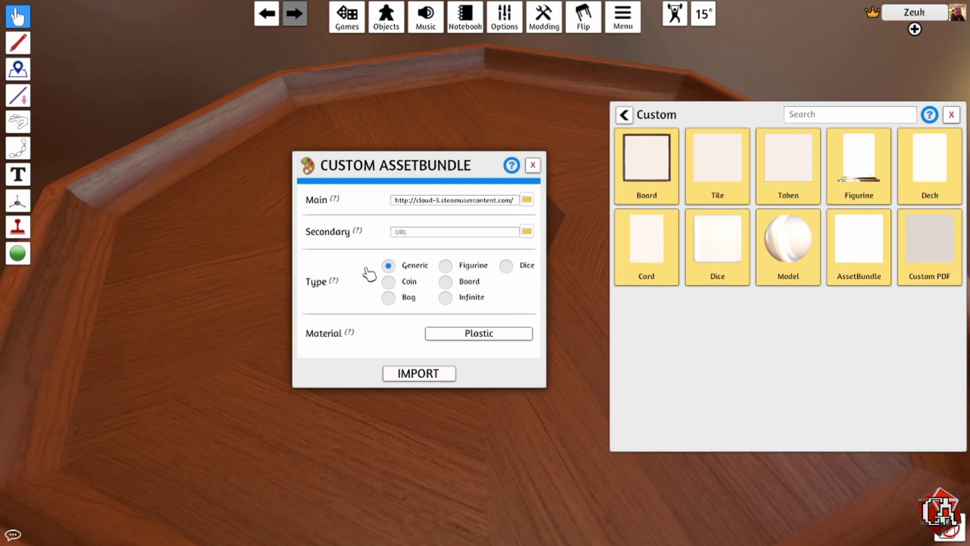
click(446, 267)
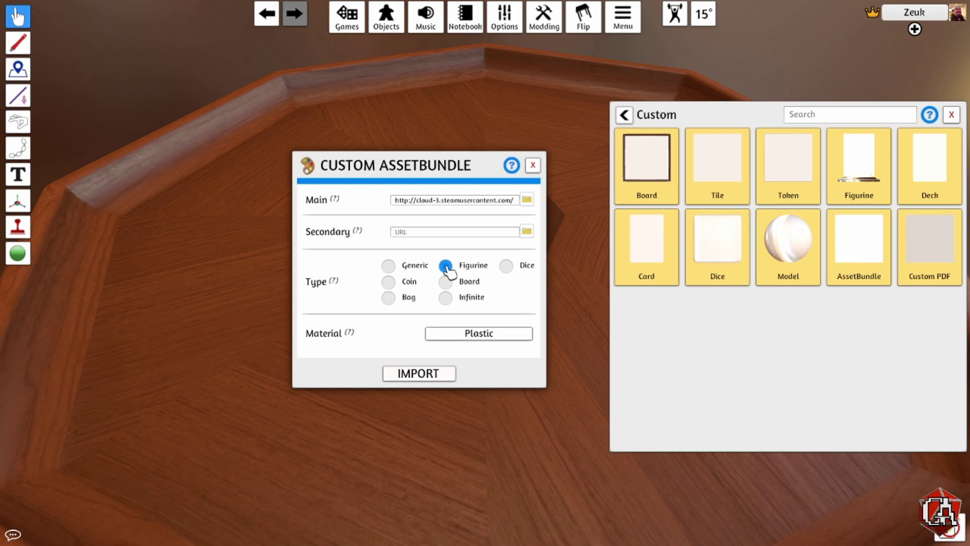
click(425, 379)
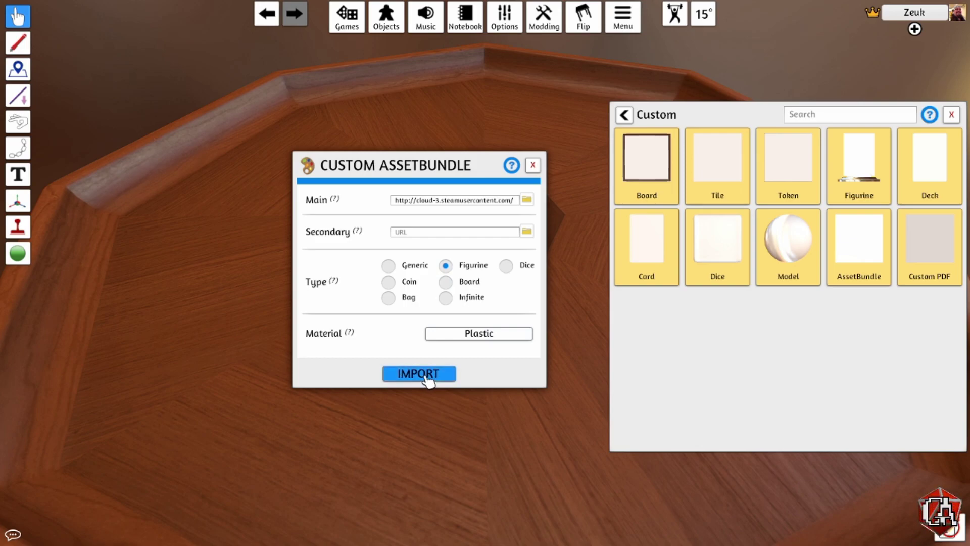
click(438, 375)
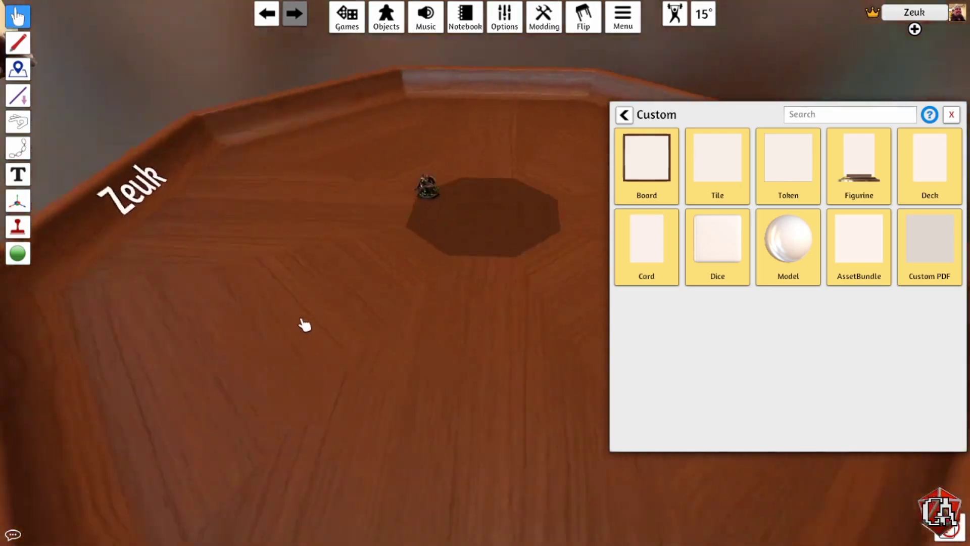
Step: Flip the table, rewind the game to undo the flip and close the game menu
scroll(306, 325, up, 5)
scroll(466, 216, down, 5)
key(Escape)
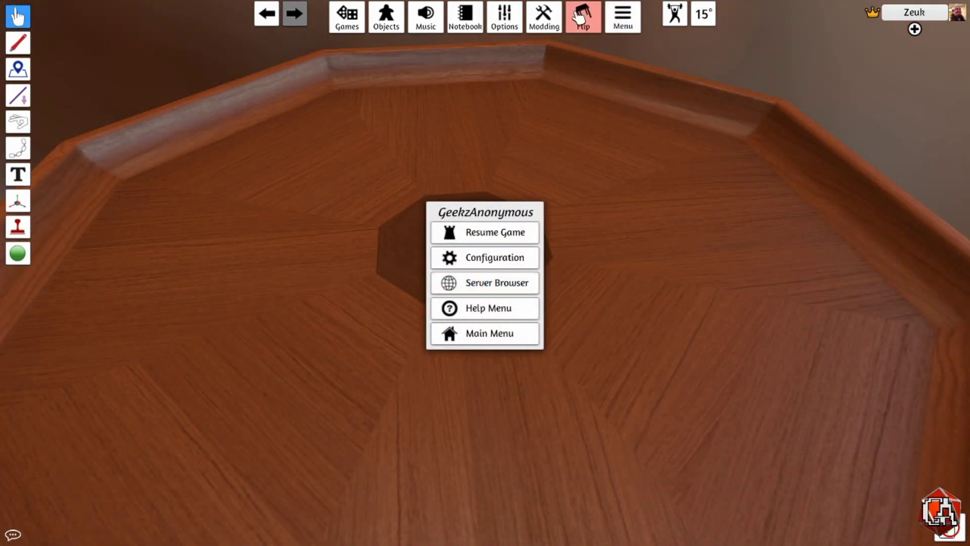
click(579, 16)
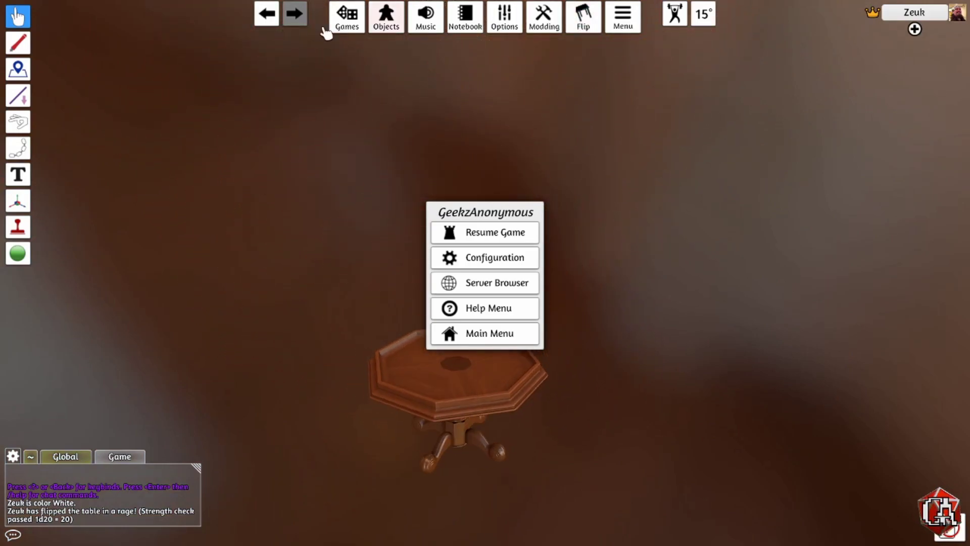
click(268, 15)
key(Escape)
Step: Examine the imported figurine on the table up close and from farther away
scroll(617, 187, up, 5)
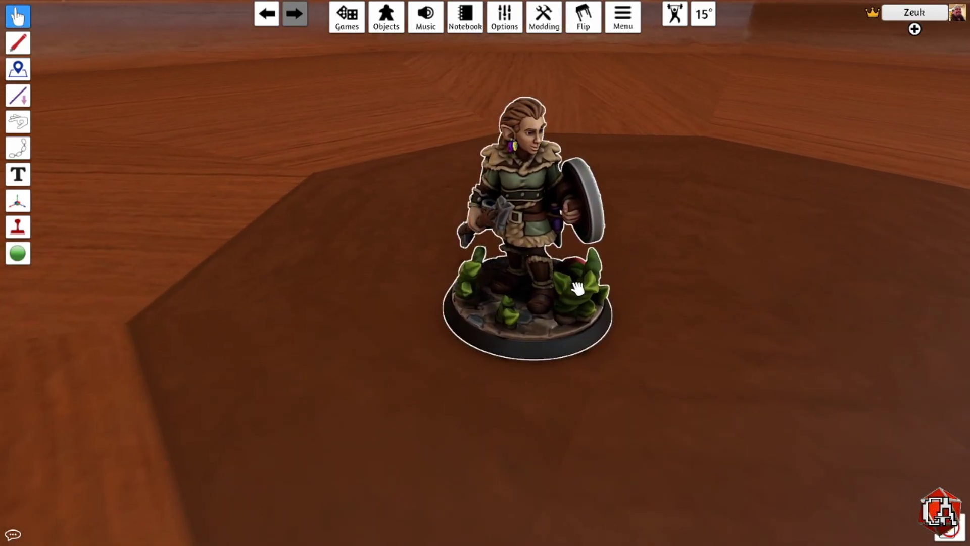
scroll(581, 289, down, 4)
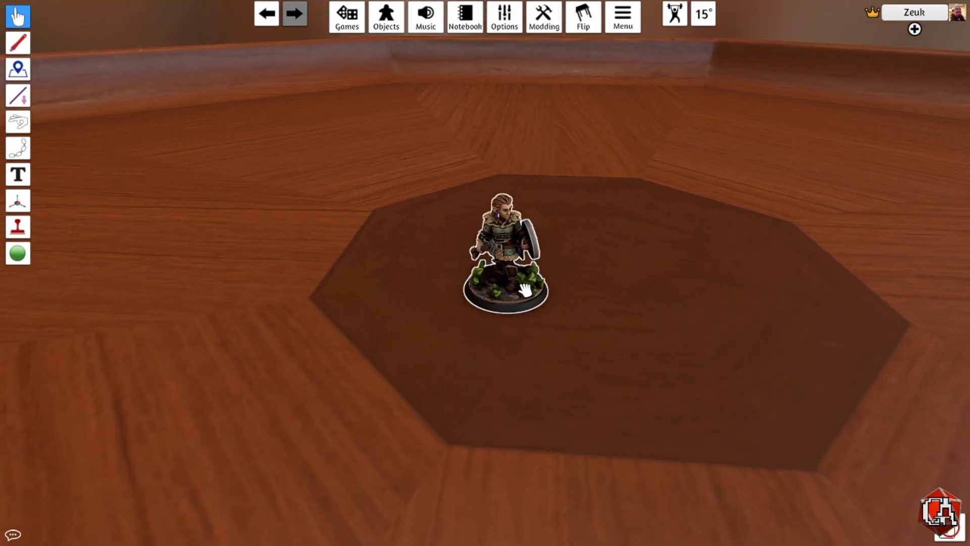
mouse_move(525, 289)
mouse_down()
mouse_move(576, 324)
mouse_move(526, 283)
mouse_up()
scroll(646, 245, up, 5)
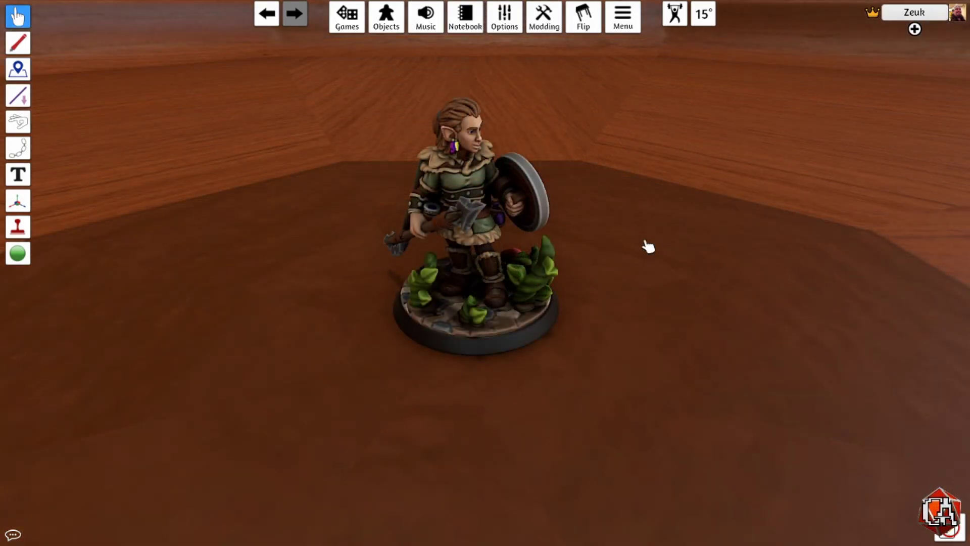